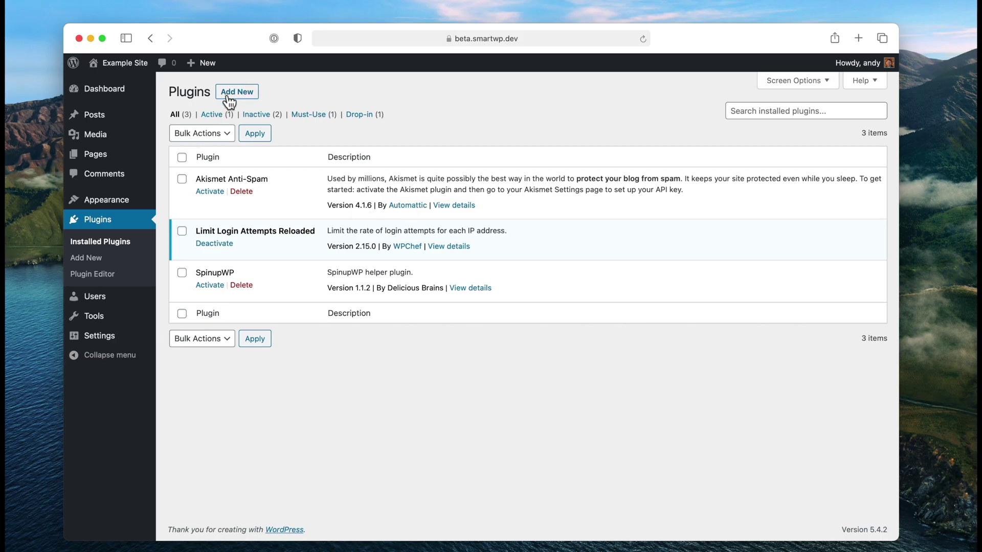
# - Search the plugin directory for 'wordpress beta' and activate WordPress Beta Tester
pyautogui.click(229, 97)
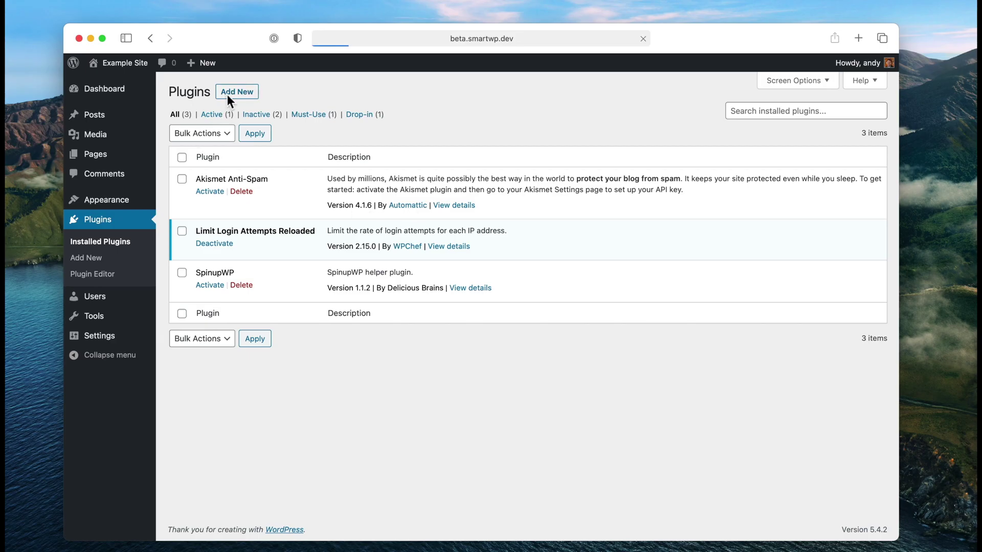
pyautogui.click(744, 124)
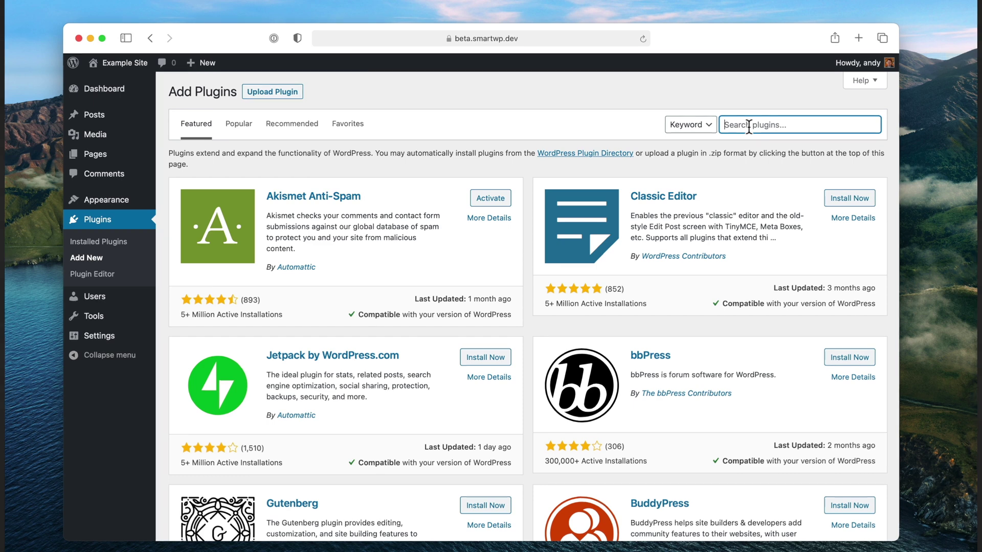
pyautogui.write('wordpress beta')
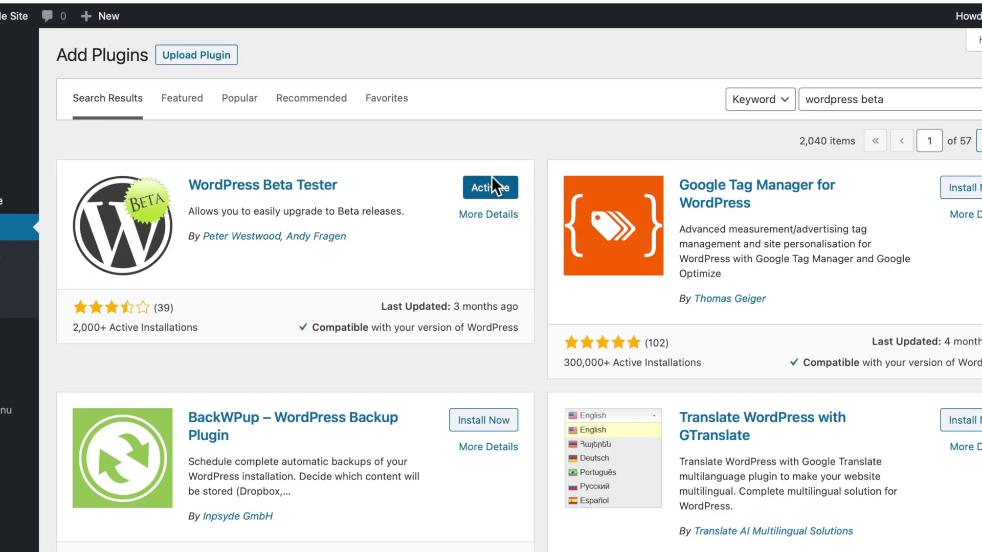
pyautogui.click(492, 178)
# - Set the Beta Testing update stream to Bleeding edge nightlies, save, and open the Updates page
pyautogui.moveTo(18, 360)
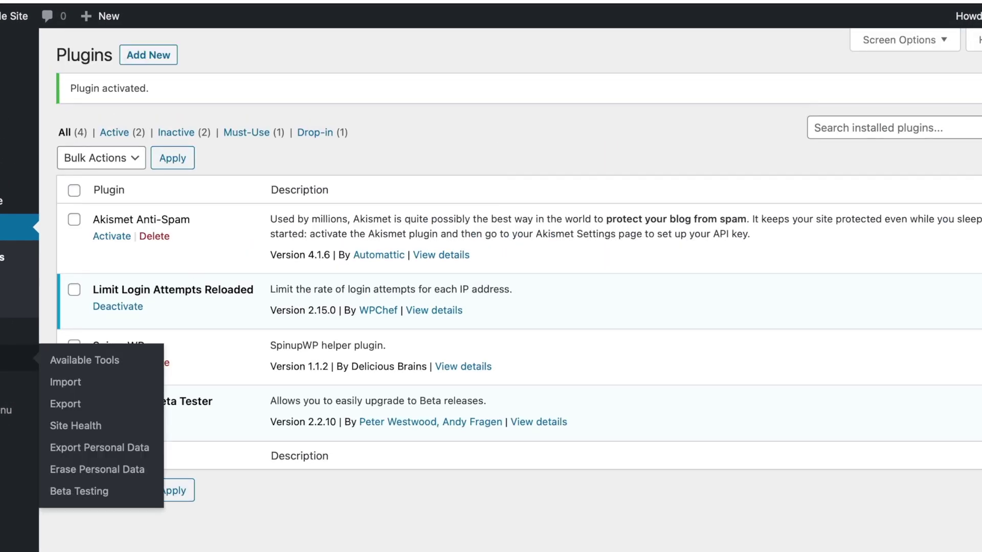
pyautogui.click(65, 492)
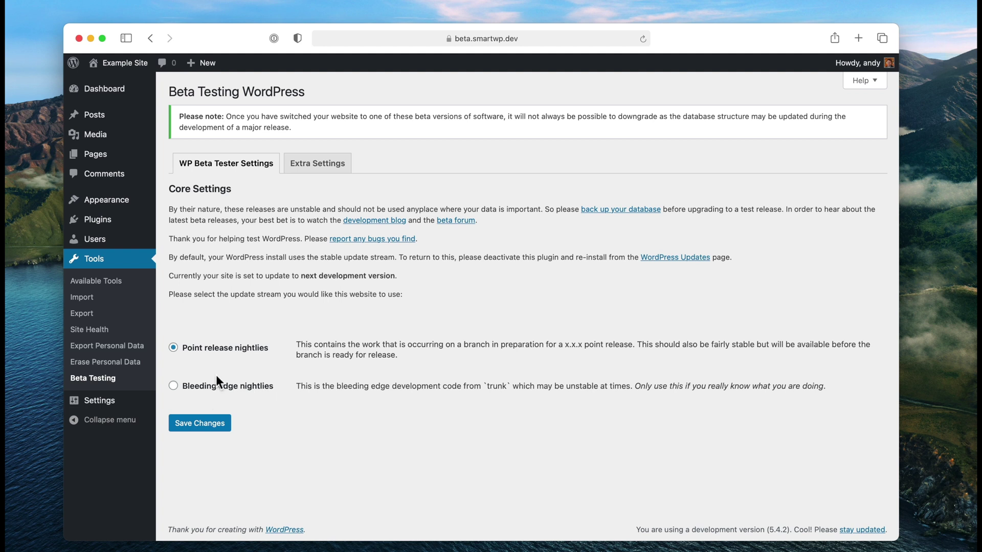
pyautogui.click(185, 387)
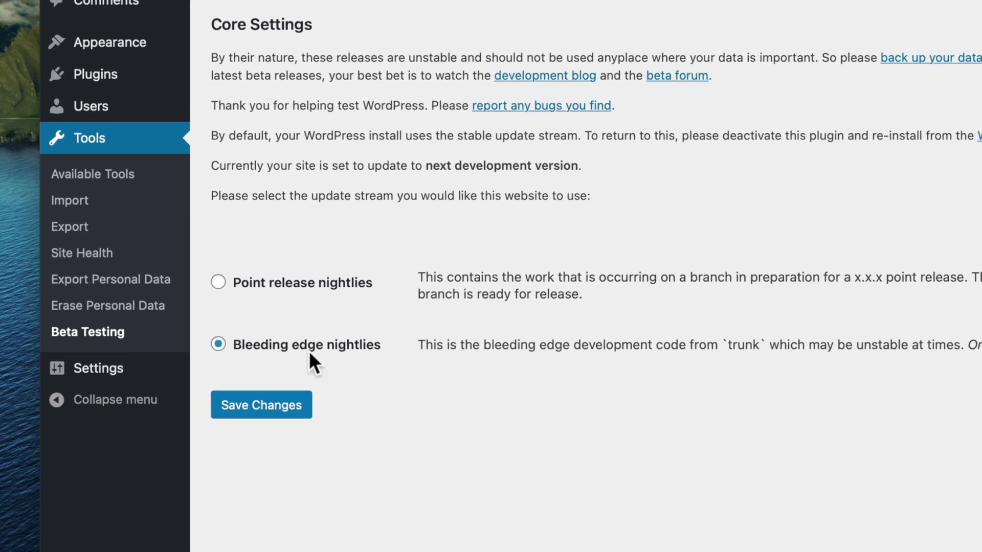
pyautogui.click(274, 404)
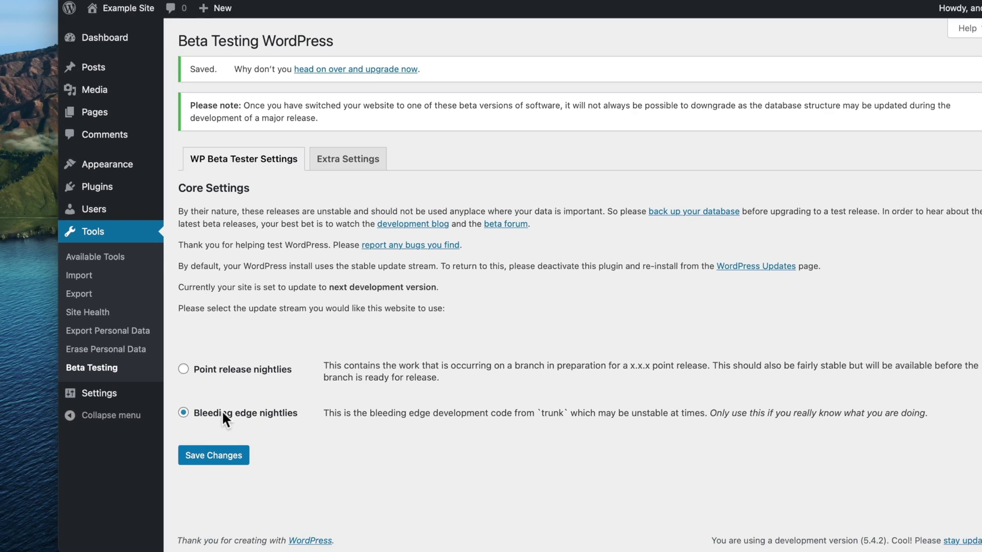
pyautogui.click(97, 30)
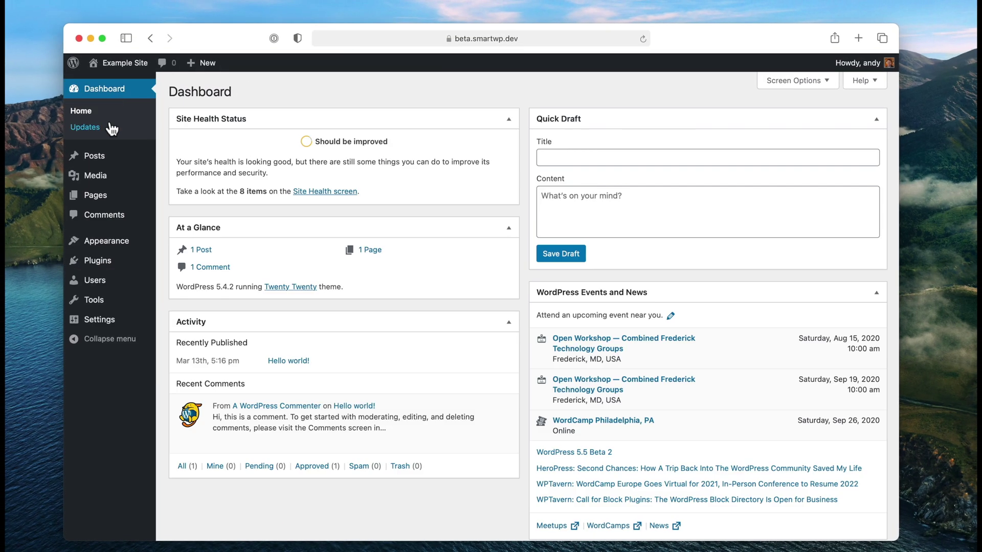
pyautogui.click(109, 125)
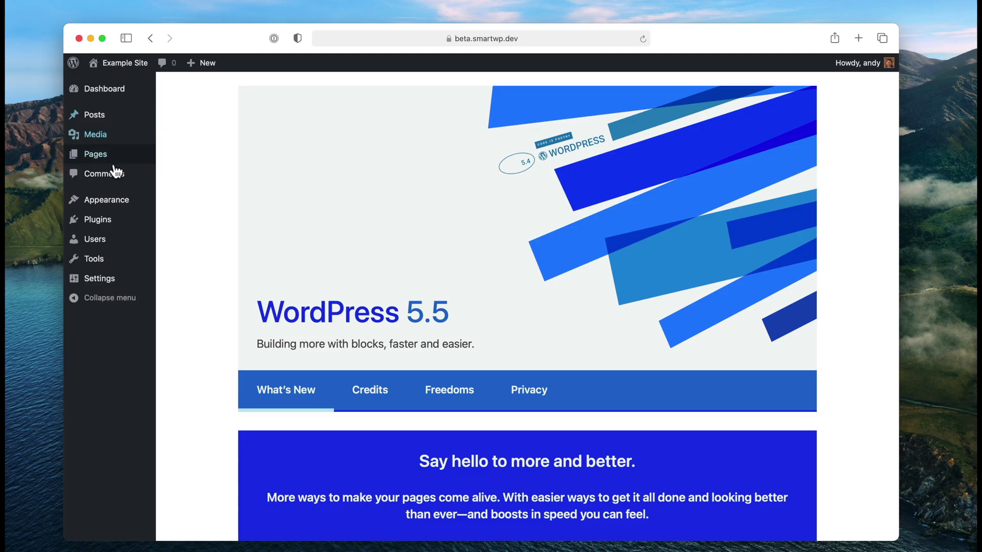
pyautogui.moveTo(110, 164)
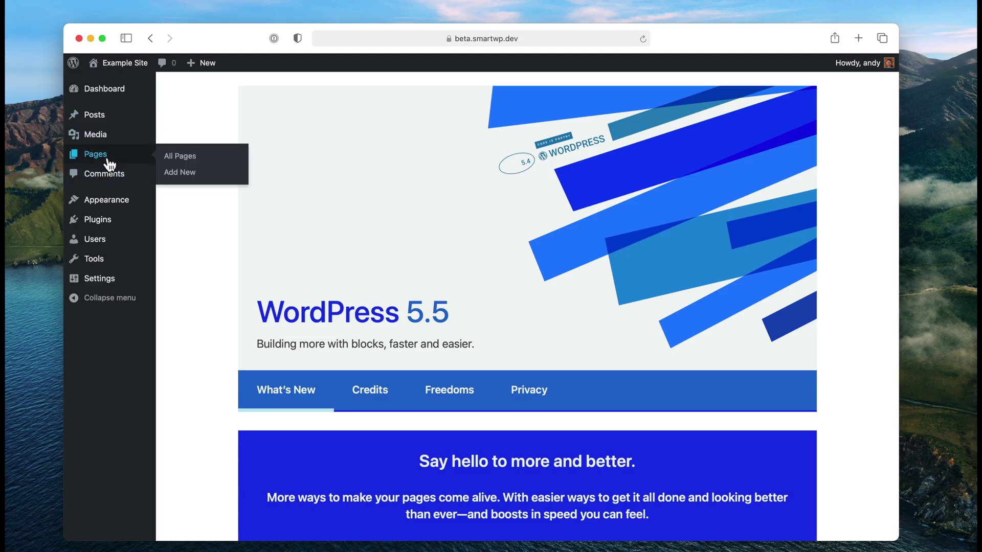
# - Create a new page and open the full block library from its inline inserter
pyautogui.click(185, 172)
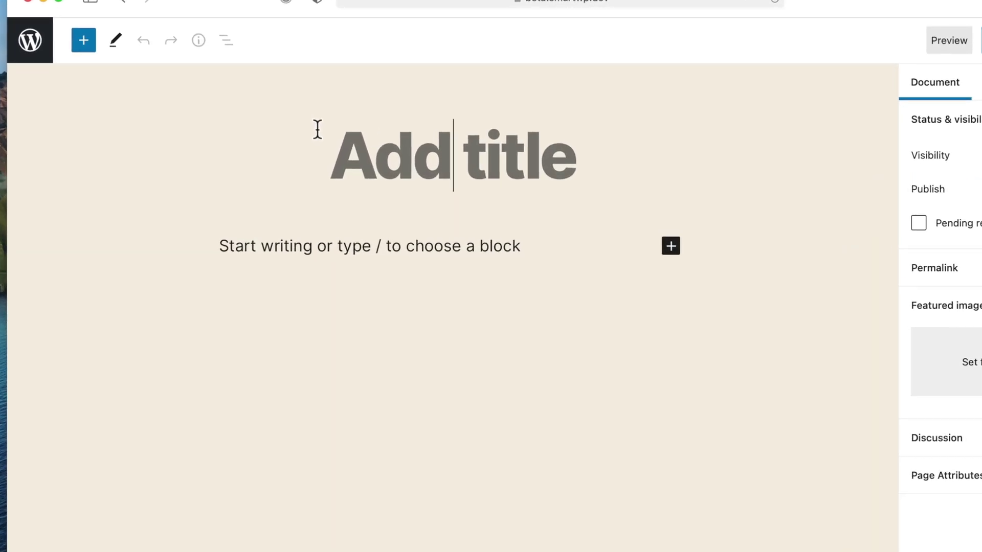
pyautogui.click(671, 247)
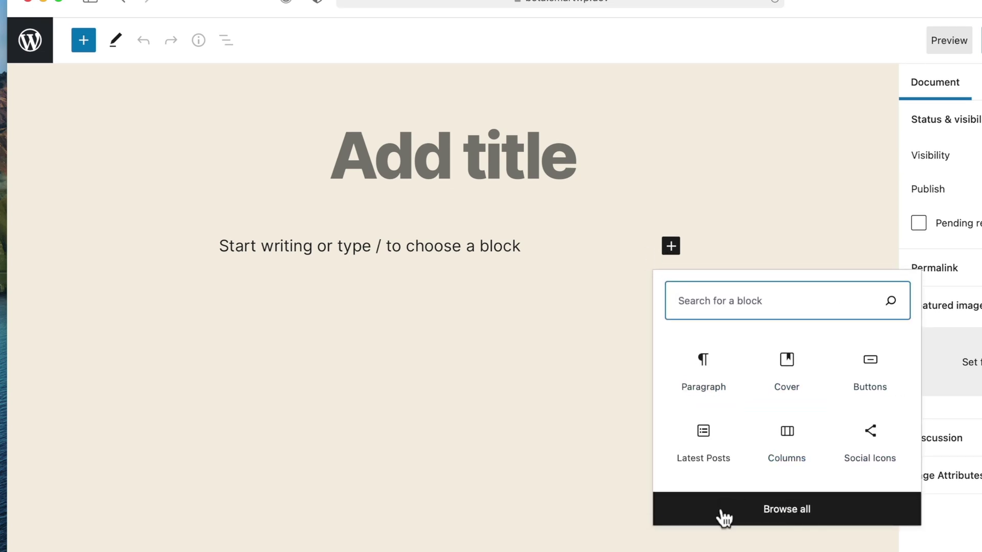
pyautogui.click(769, 511)
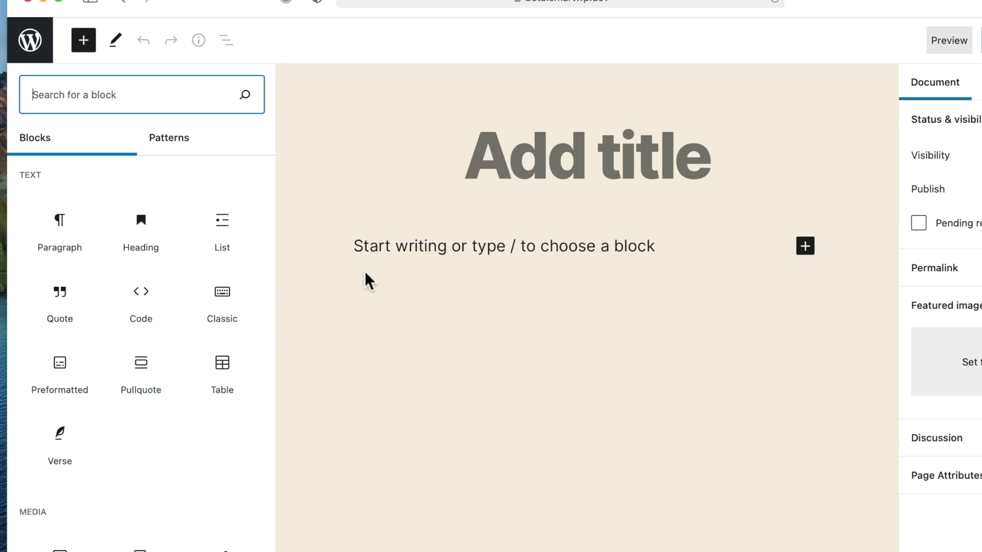
# - Show the block Patterns tab and scroll to the Gallery patterns
pyautogui.click(174, 143)
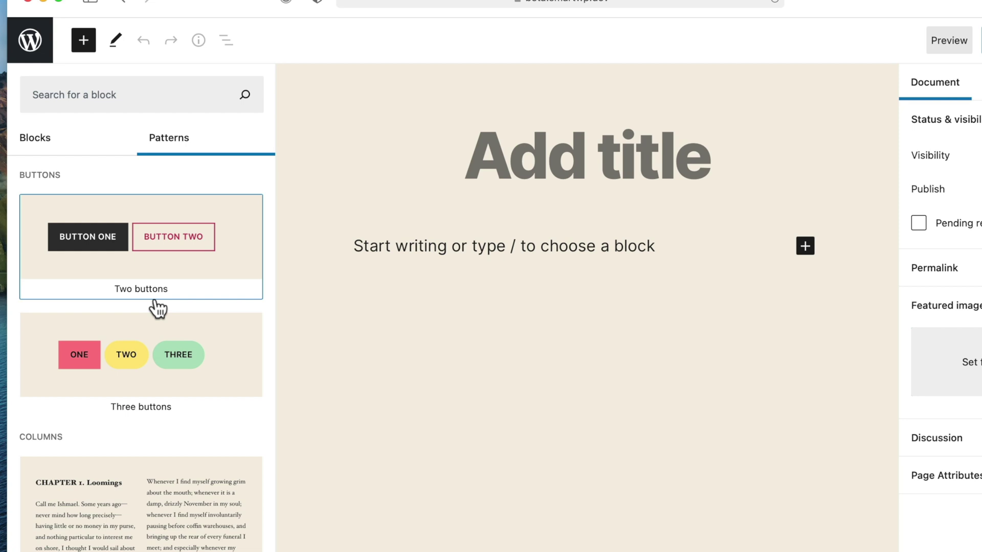
pyautogui.scroll(-5, 159, 332)
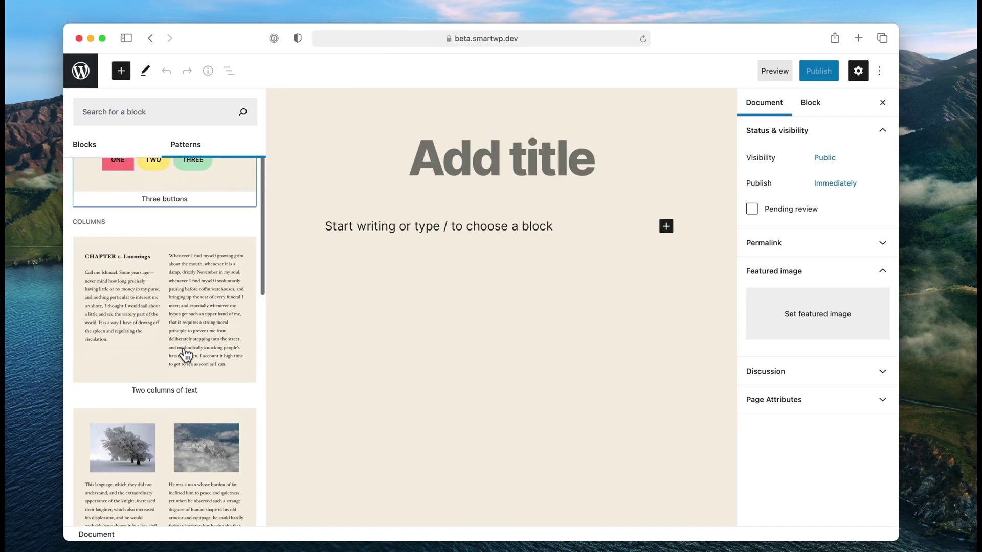
pyautogui.scroll(-6, 186, 355)
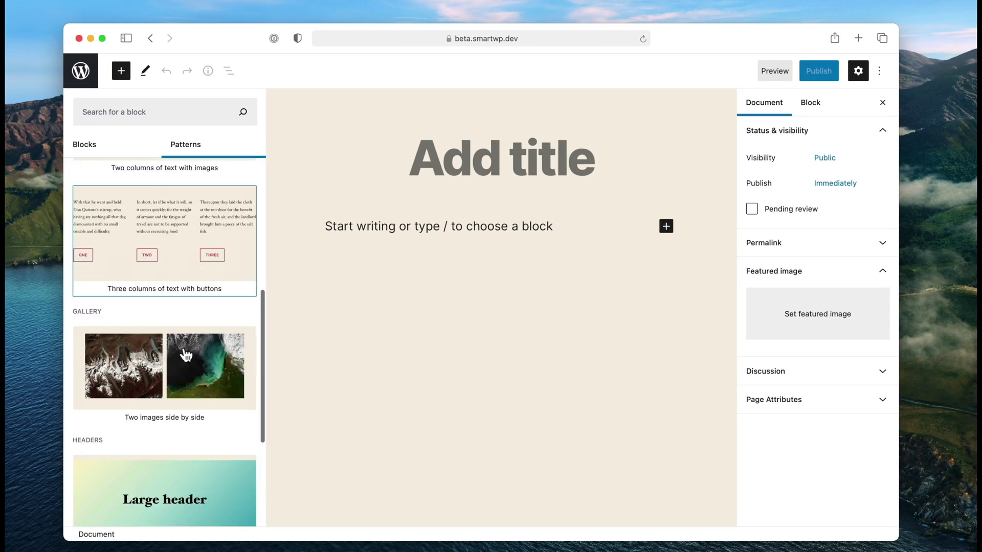
pyautogui.scroll(-5, 186, 355)
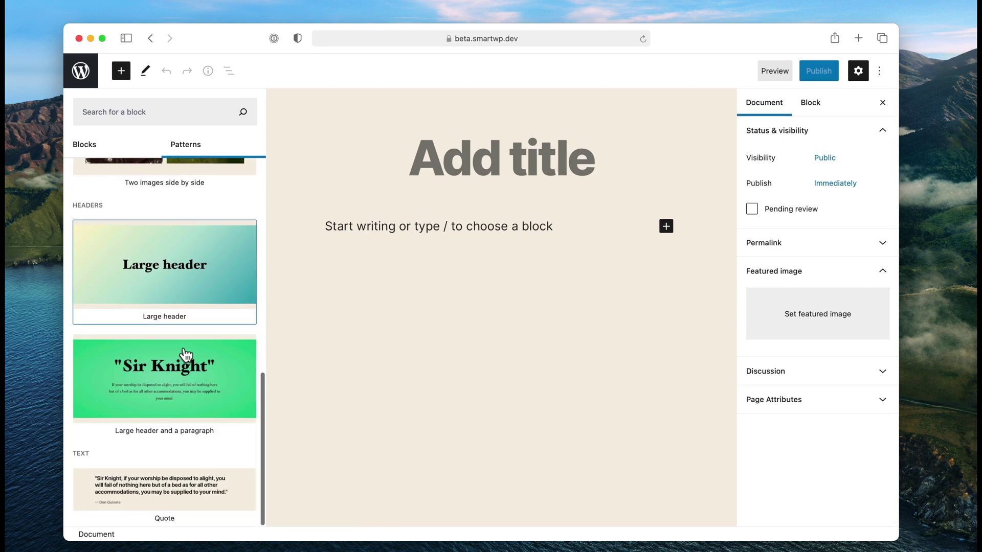
pyautogui.scroll(3, 185, 355)
pyautogui.scroll(4, 186, 354)
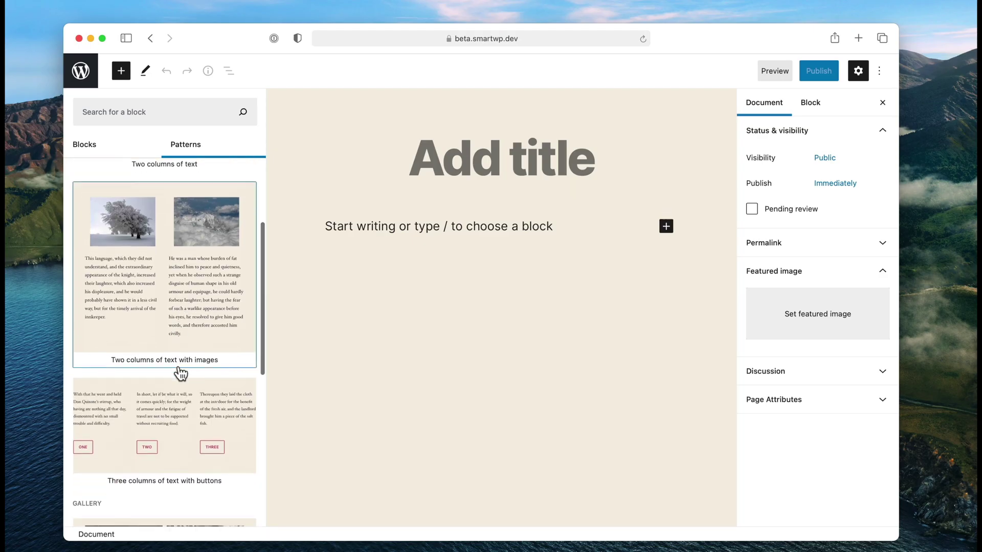
pyautogui.scroll(-8, 177, 372)
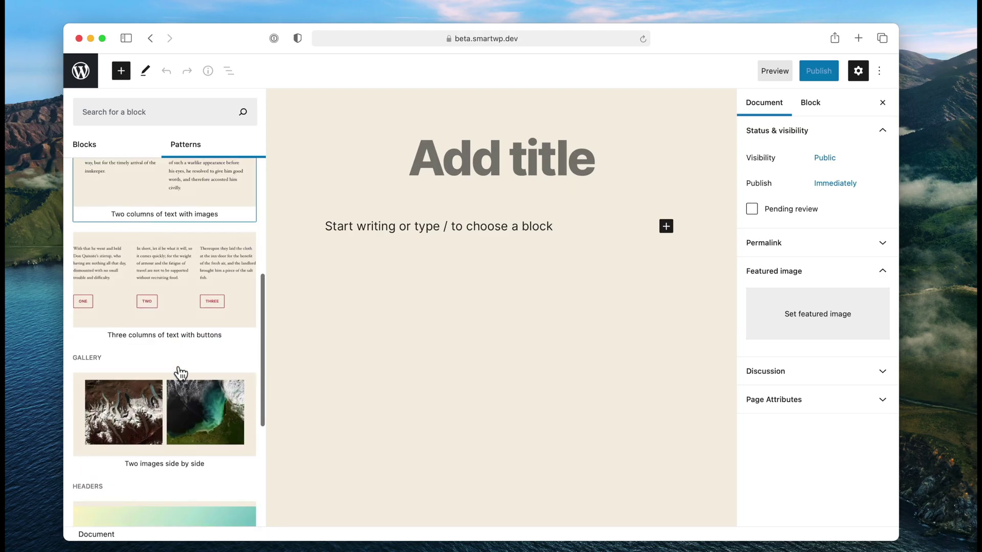
# - Insert the 'Two images side by side' gallery pattern and add an Image block below it
pyautogui.moveTo(549, 257); pyautogui.dragTo(547, 259)
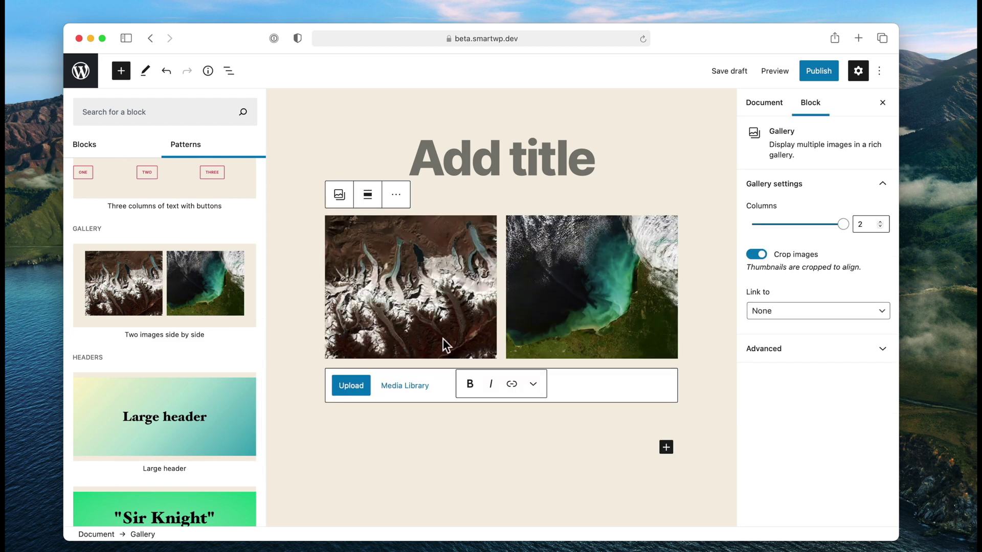
pyautogui.click(666, 453)
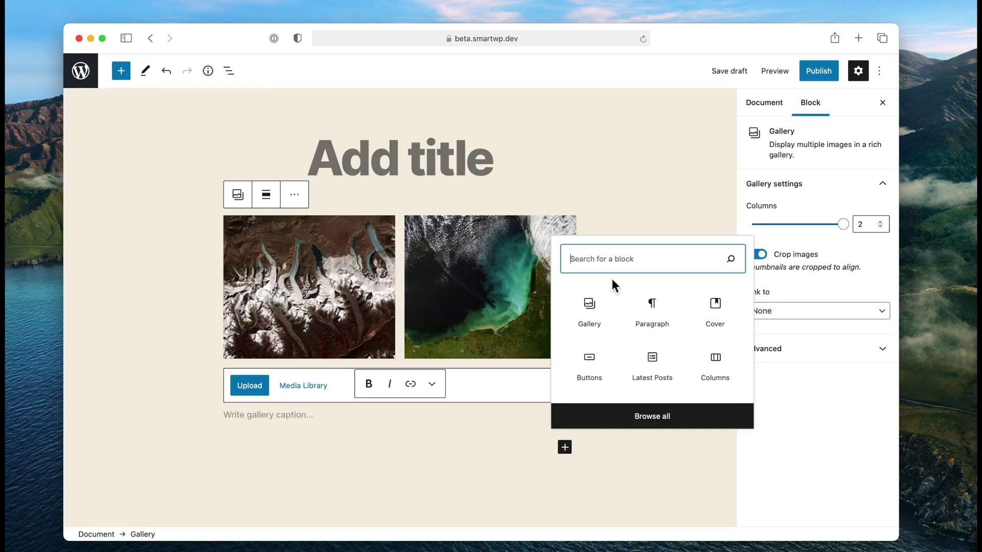
pyautogui.write('image')
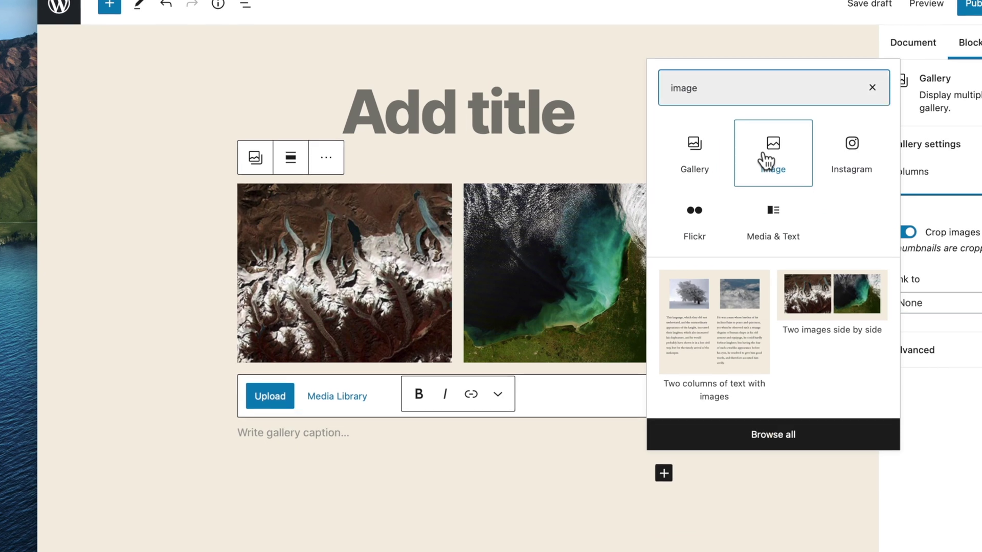
pyautogui.click(652, 191)
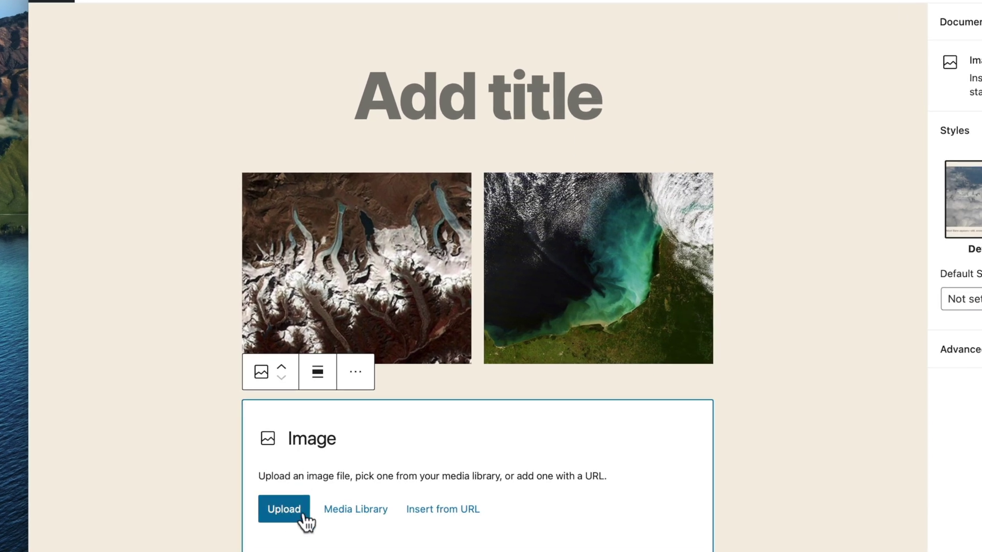
# - Fill the Image block with the second pink blossom photo from the Media Library
pyautogui.click(342, 511)
pyautogui.click(271, 201)
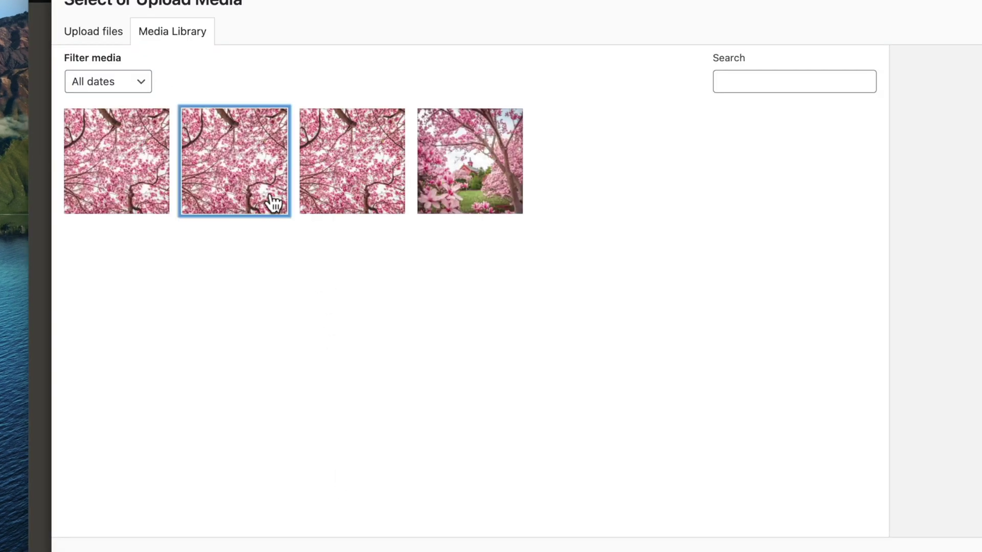
pyautogui.click(961, 550)
pyautogui.scroll(-5, 535, 434)
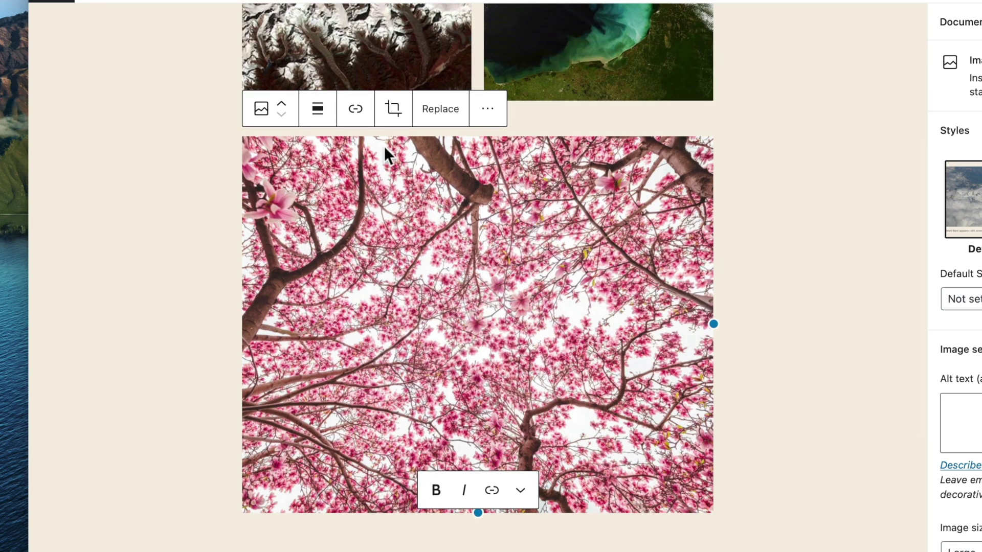
# - Crop the blossom photo at zoom 136 to a Landscape ratio, shift it up, and apply
pyautogui.click(393, 108)
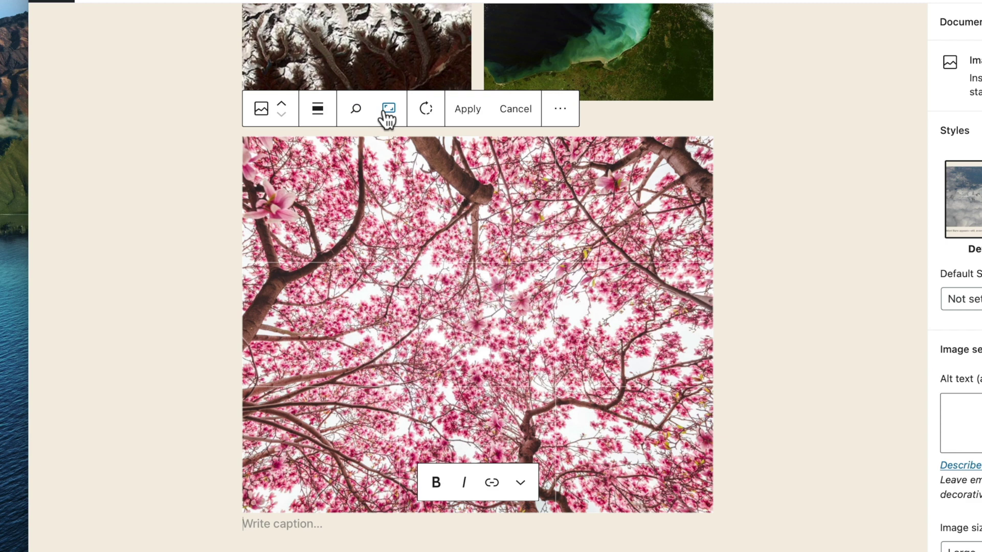
pyautogui.click(357, 109)
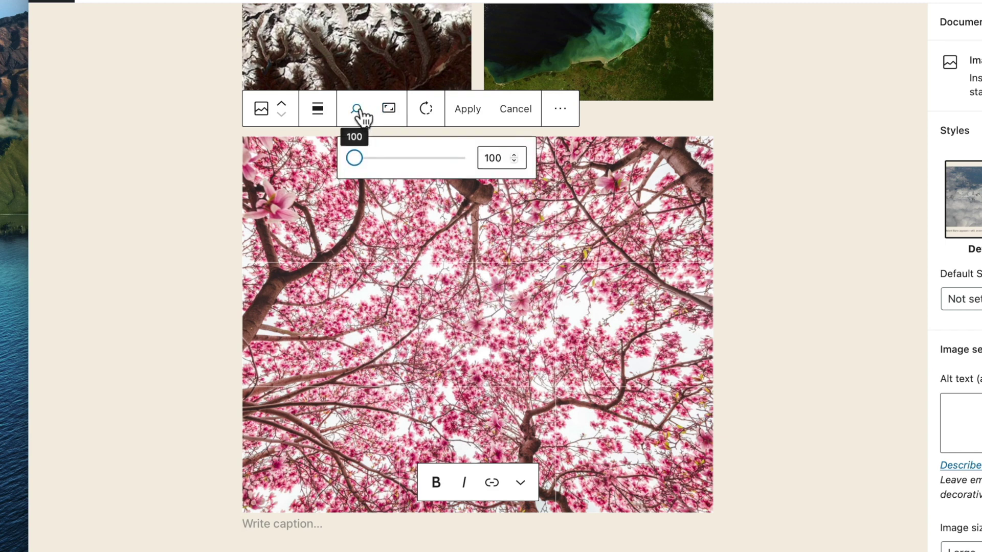
pyautogui.moveTo(357, 158); pyautogui.dragTo(374, 158)
pyautogui.click(388, 110)
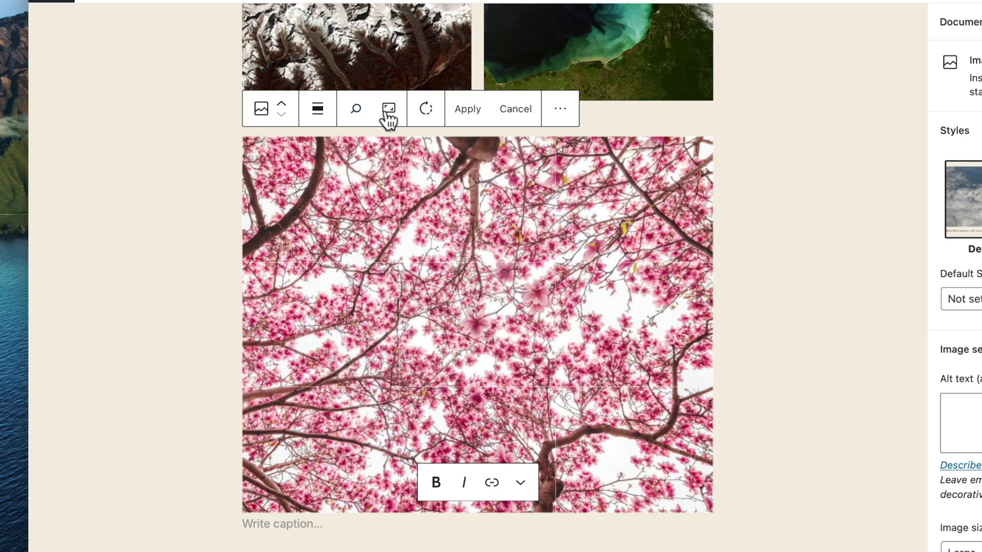
pyautogui.click(422, 282)
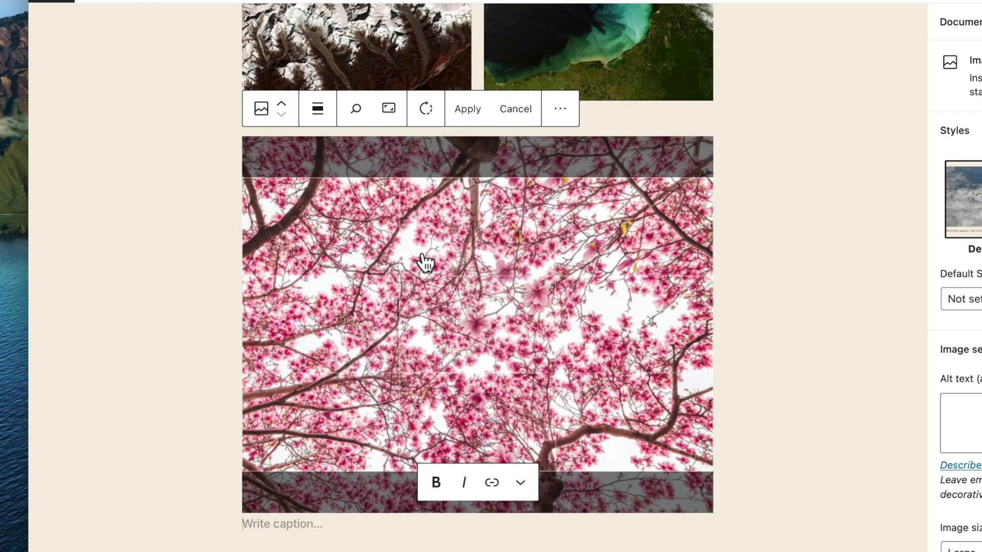
pyautogui.moveTo(420, 383); pyautogui.dragTo(453, 294)
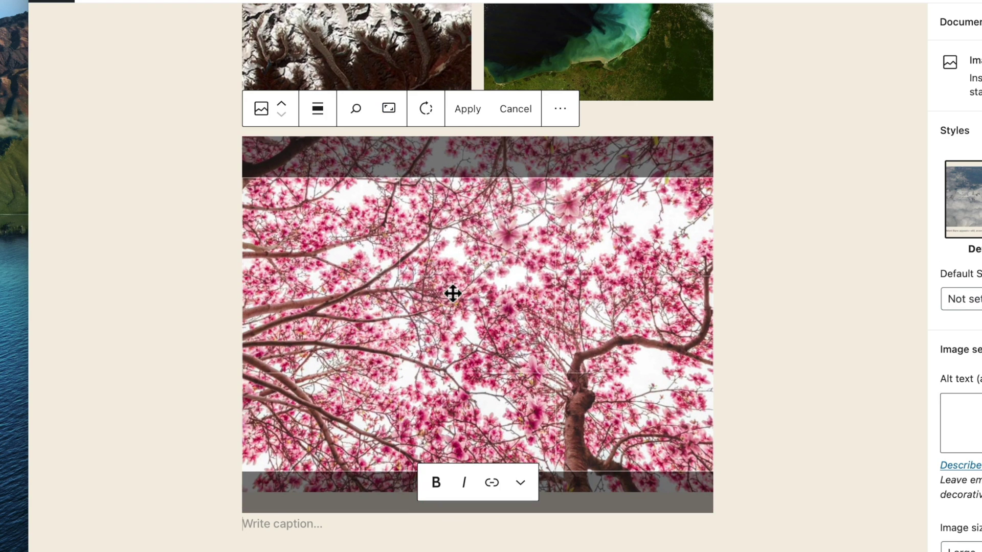
pyautogui.click(461, 110)
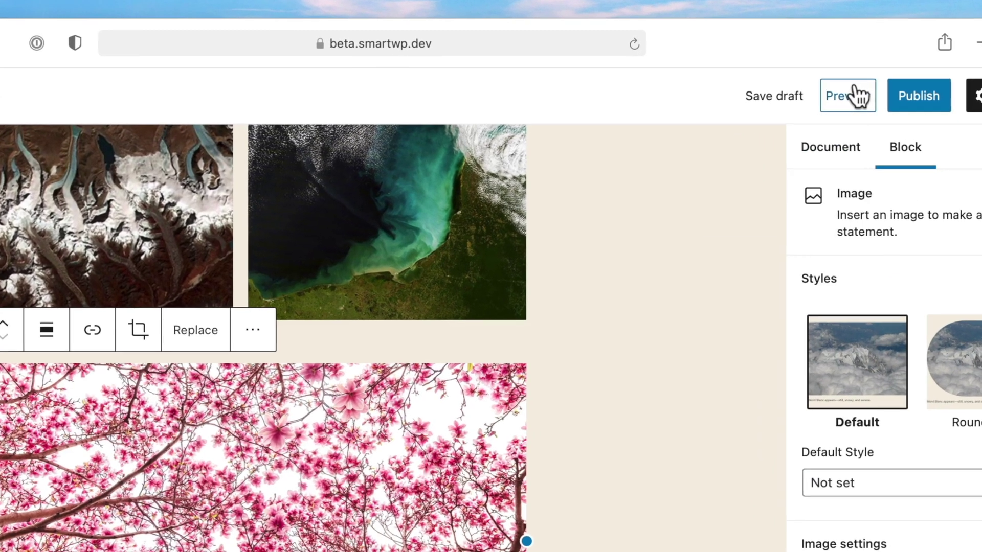
# - Preview the post at Tablet and then Mobile widths
pyautogui.click(853, 89)
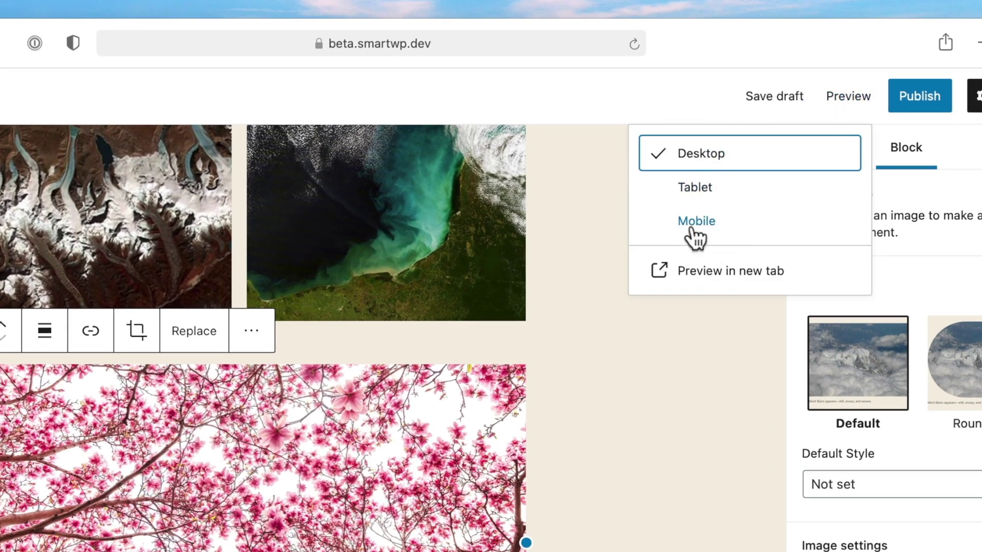
pyautogui.click(695, 188)
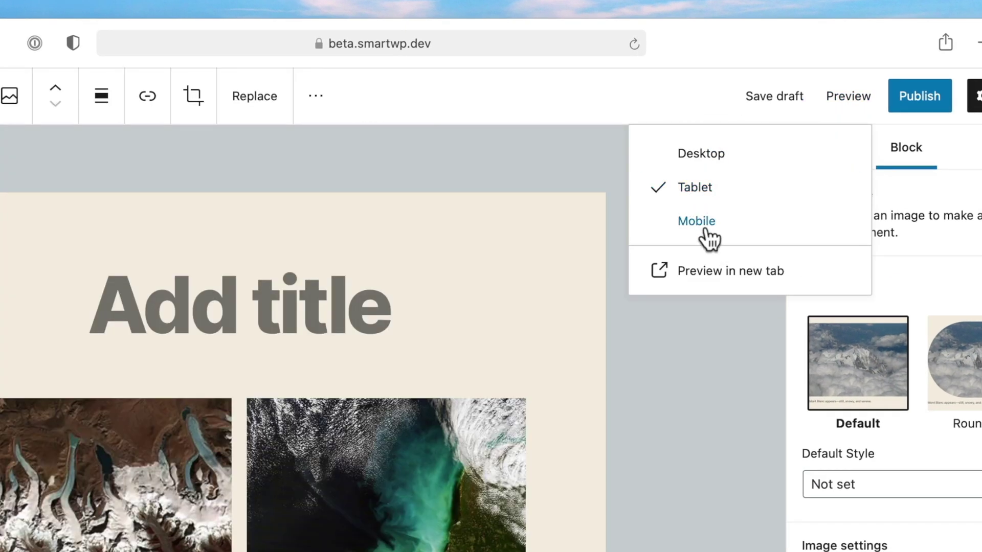
pyautogui.click(703, 225)
# - Title the post 'Test post'
pyautogui.click(232, 323)
pyautogui.write('Test p')
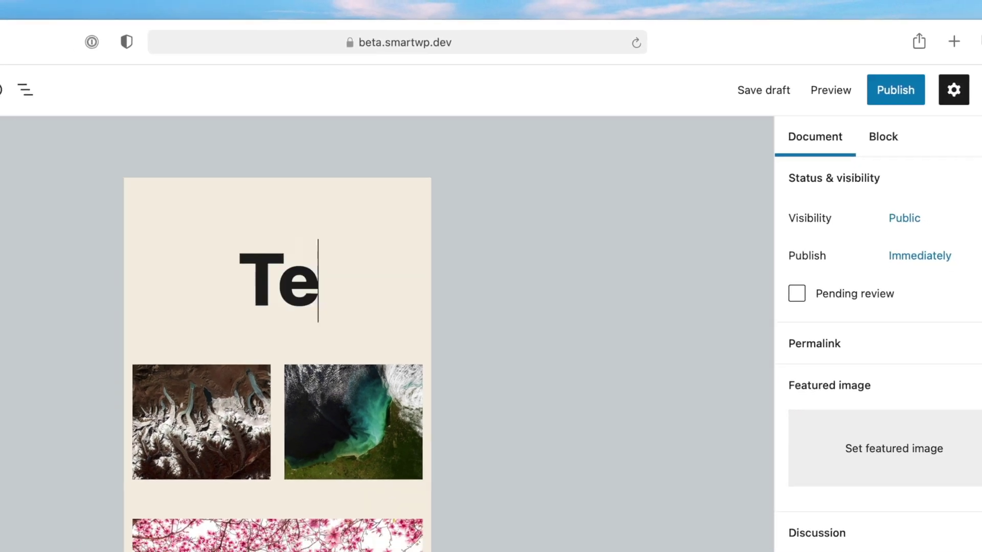
pyautogui.write('ost')
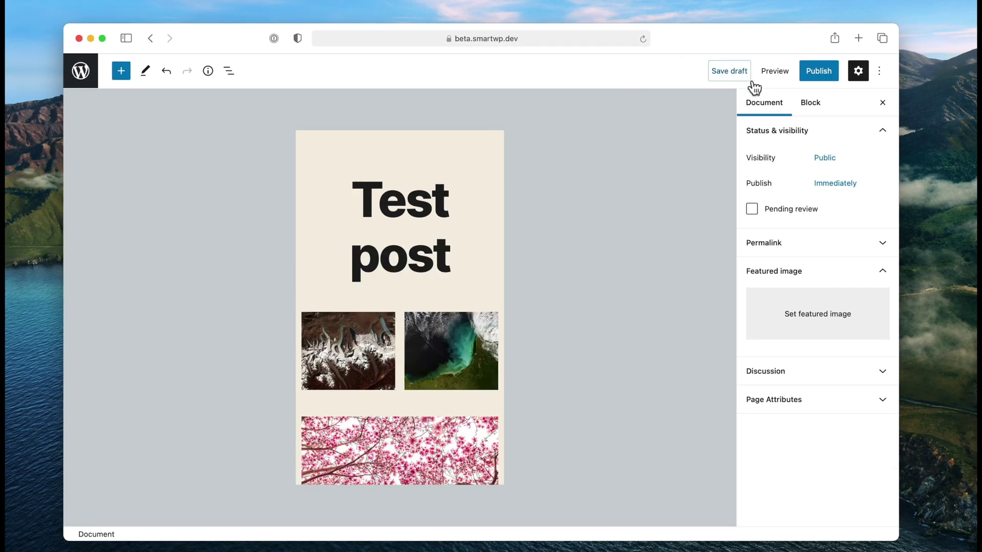
pyautogui.click(773, 71)
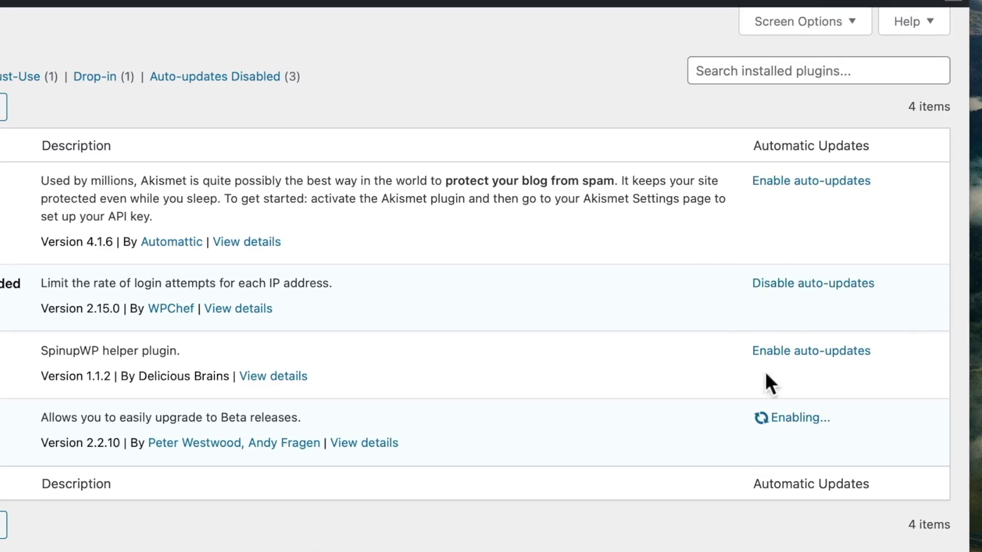
# - Enable auto-updates for the active Twenty Twenty theme from its Theme Details
pyautogui.moveTo(103, 200)
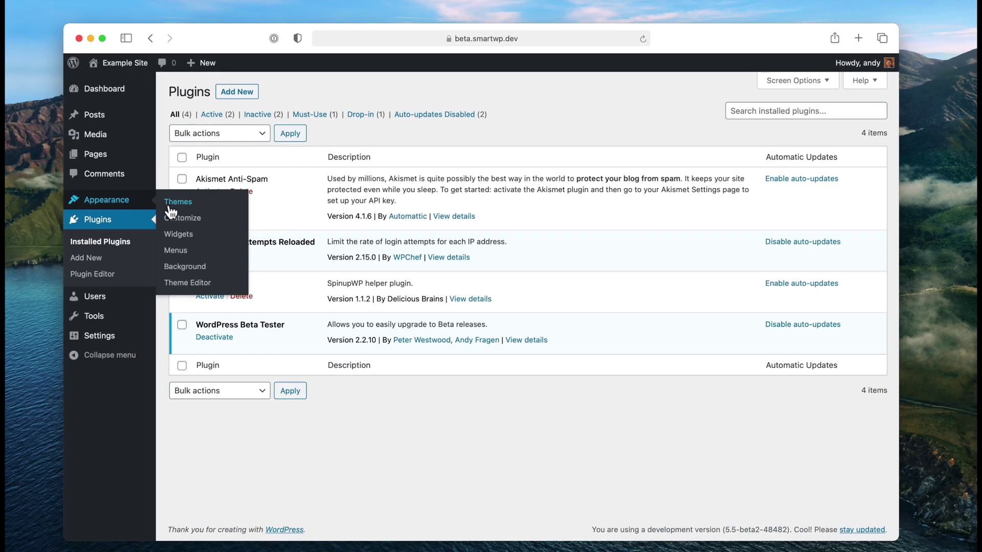
pyautogui.click(170, 204)
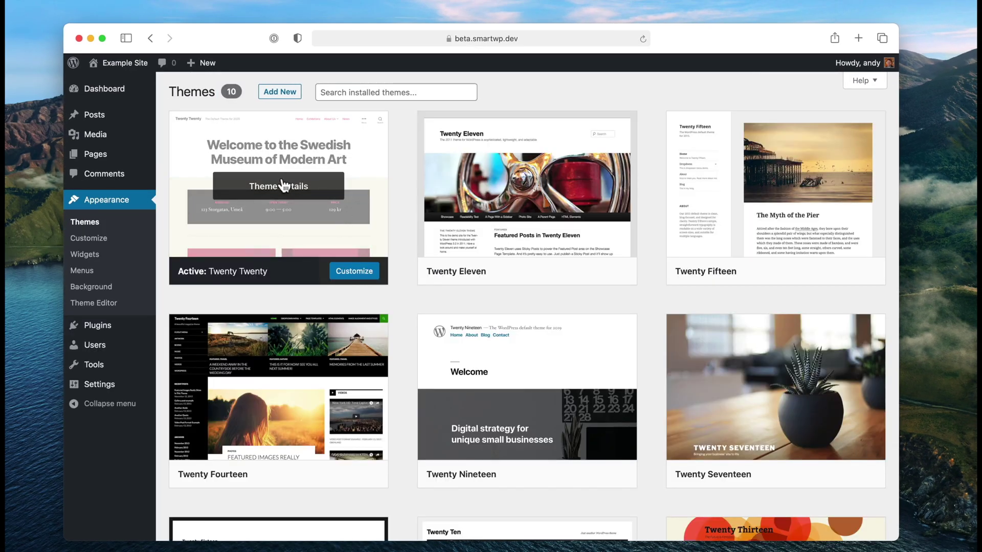
pyautogui.click(284, 185)
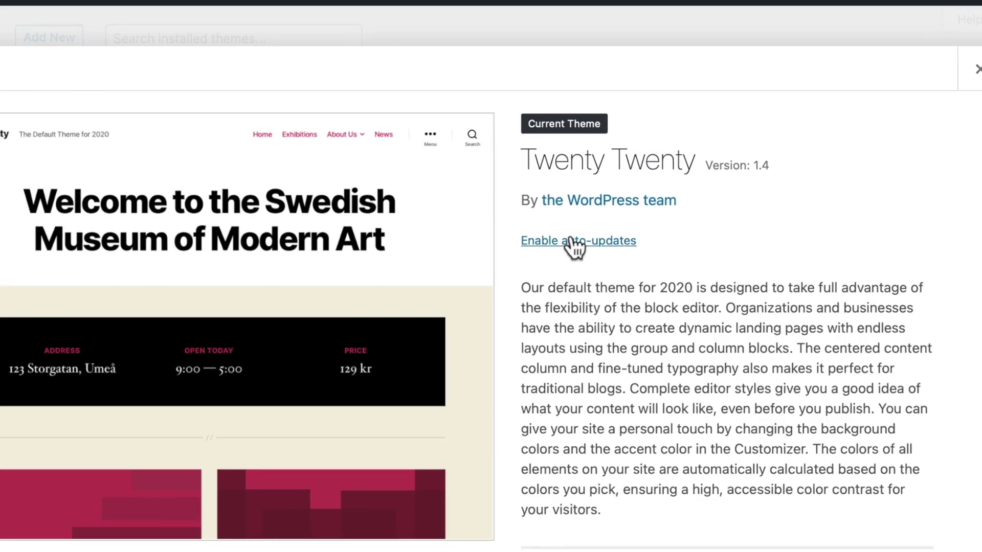
pyautogui.click(608, 220)
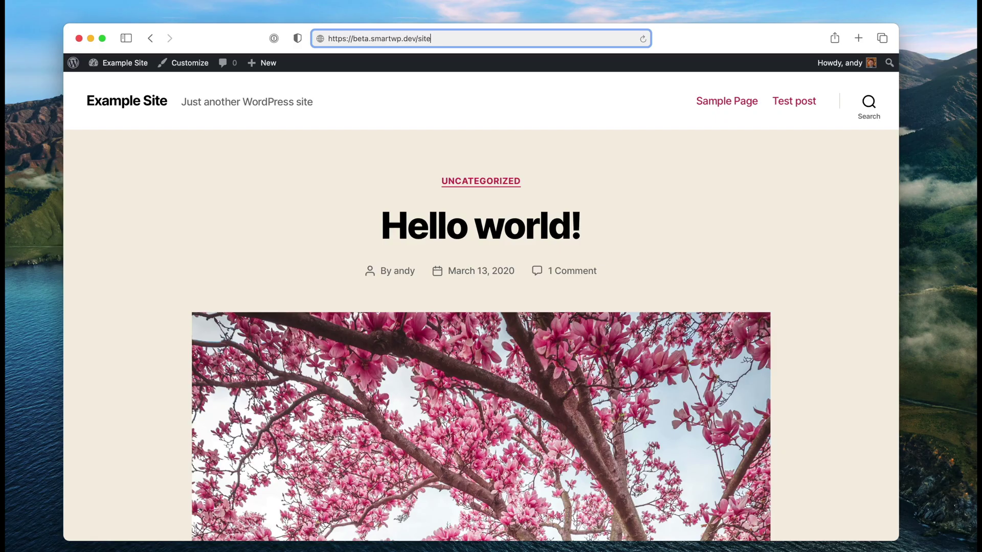
# - Load the site's XML sitemap by appending map.xml to the site URL
pyautogui.write('map.xml')
pyautogui.press('Return')
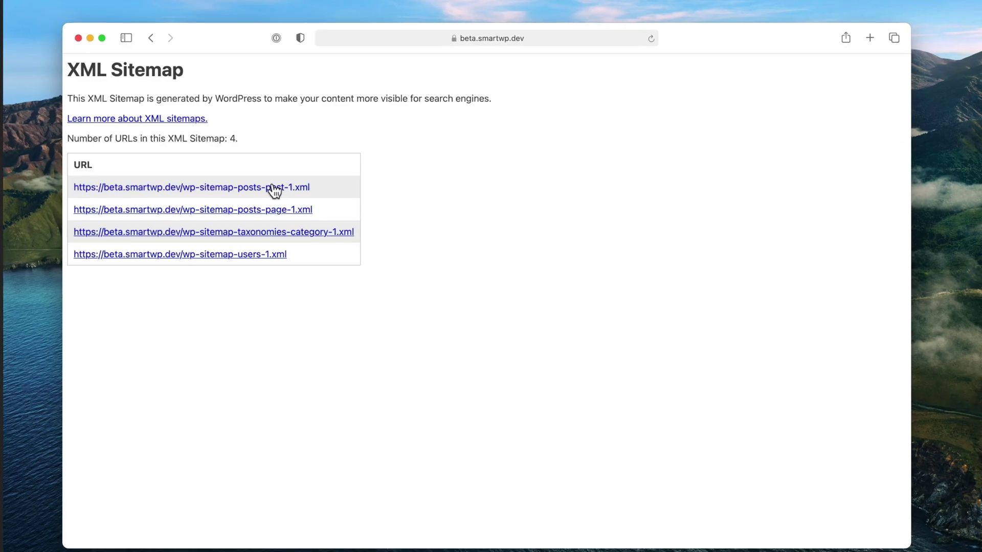
# - Open the Hello world post from the sitemap and inspect its featured image markup
pyautogui.click(268, 187)
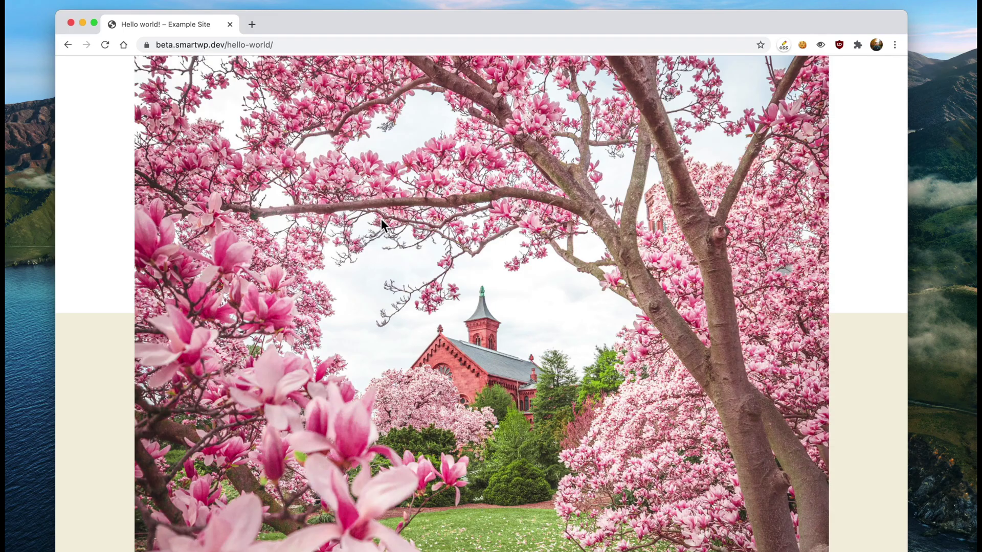
pyautogui.rightClick(381, 219)
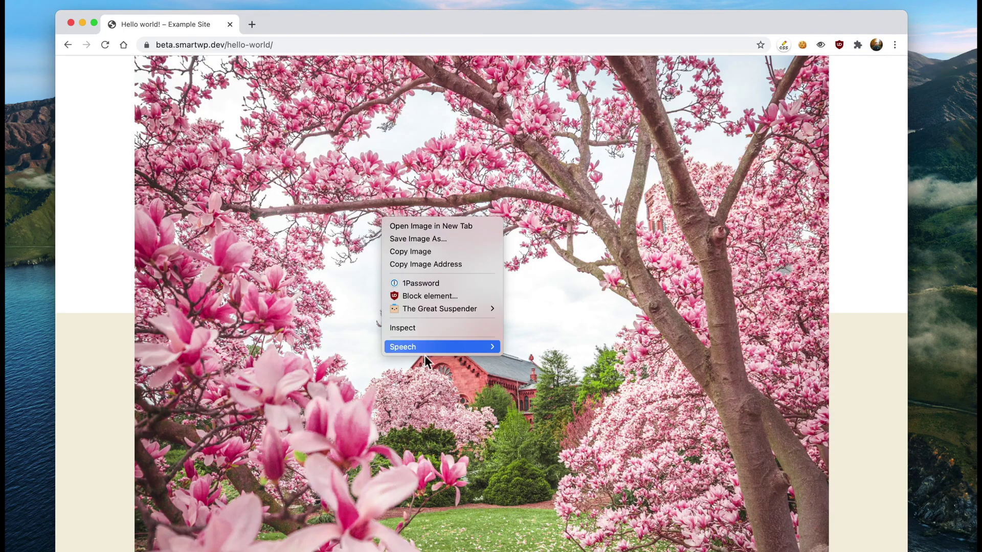
pyautogui.click(412, 330)
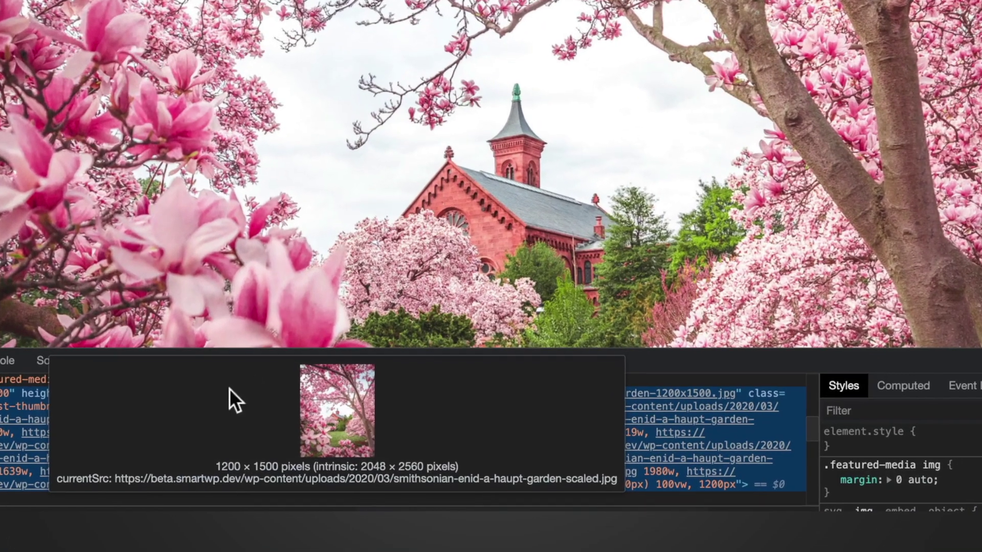